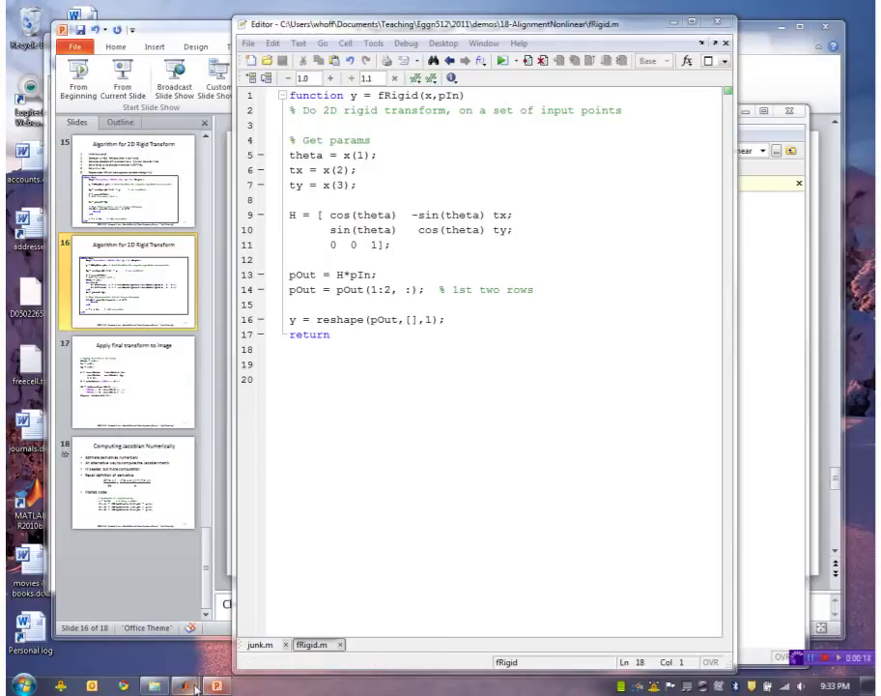
Step: Run the junk script from the MATLAB Command Window
mouse_move(186, 685)
click(184, 628)
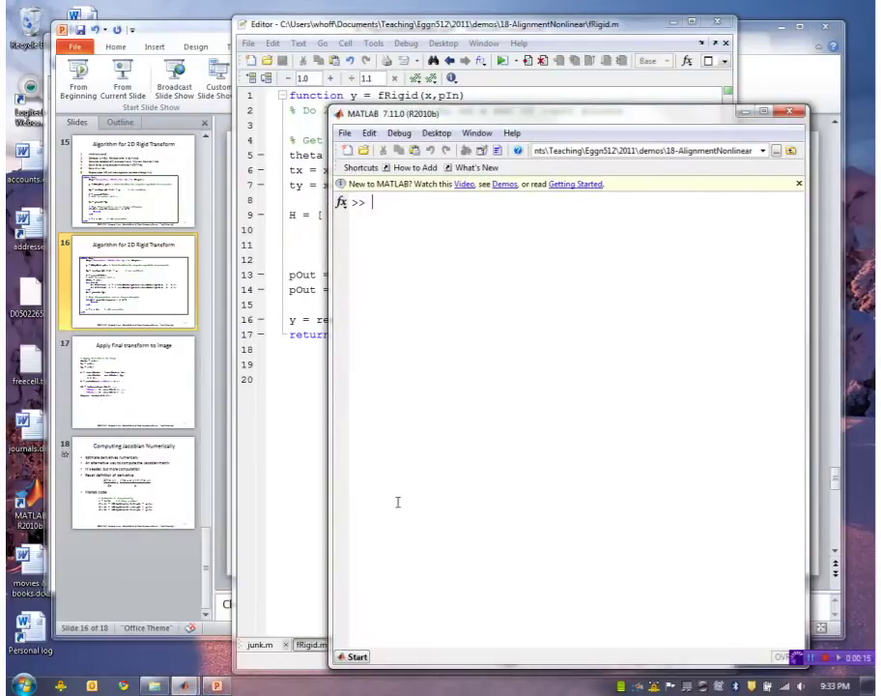
text(junk)
key(Return)
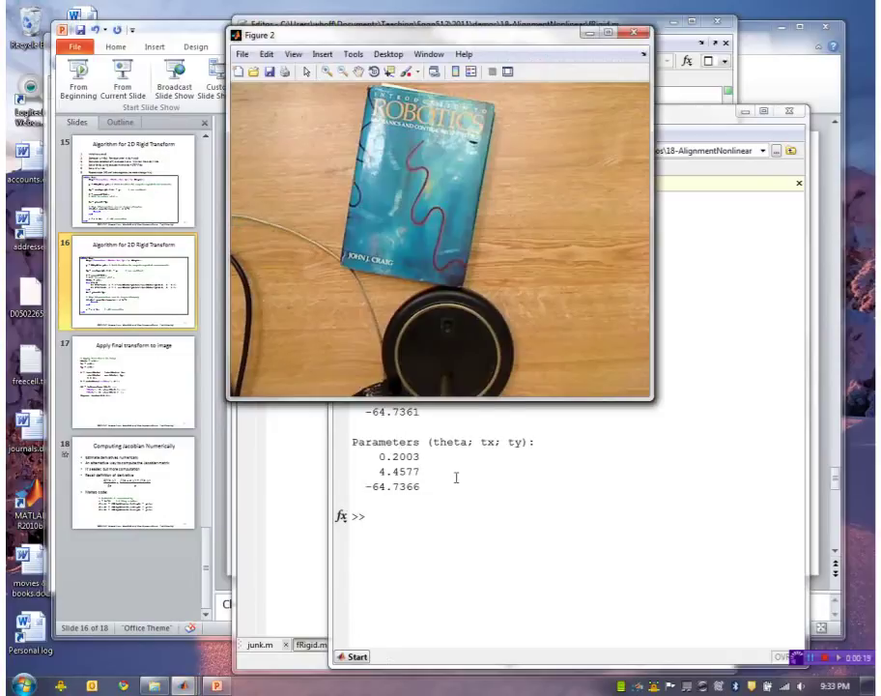
Step: Highlight each iteration's parameter estimates, from the initial guess 0, 5, -64 to the converged values
click(455, 478)
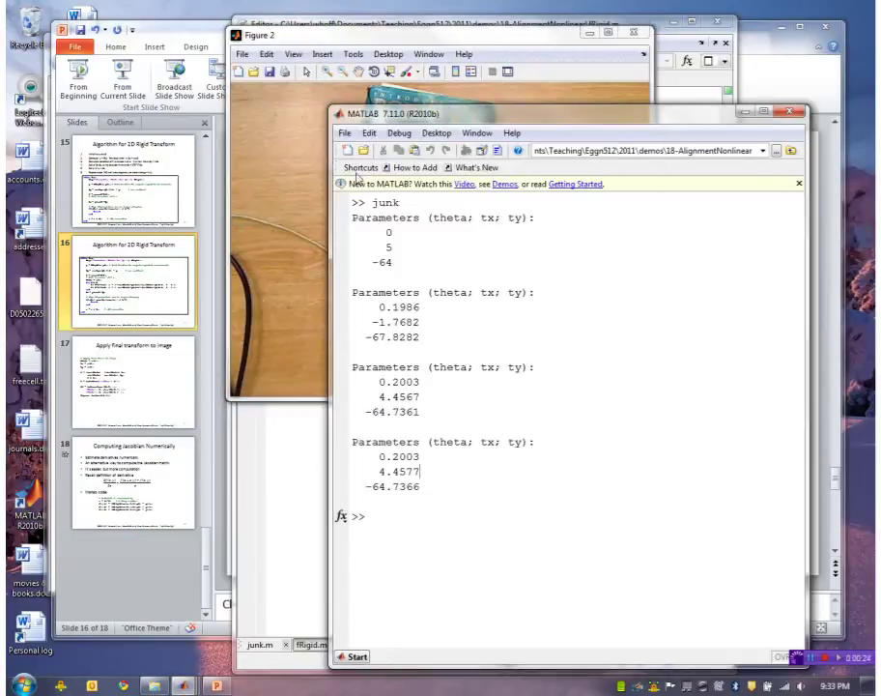
drag(397, 261, 391, 232)
click(437, 238)
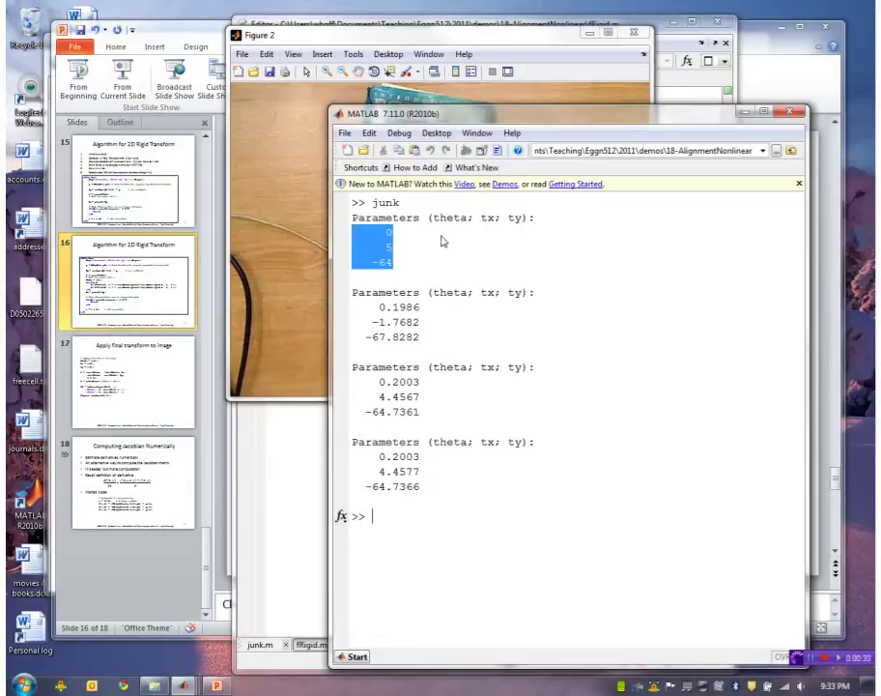
drag(423, 335, 354, 308)
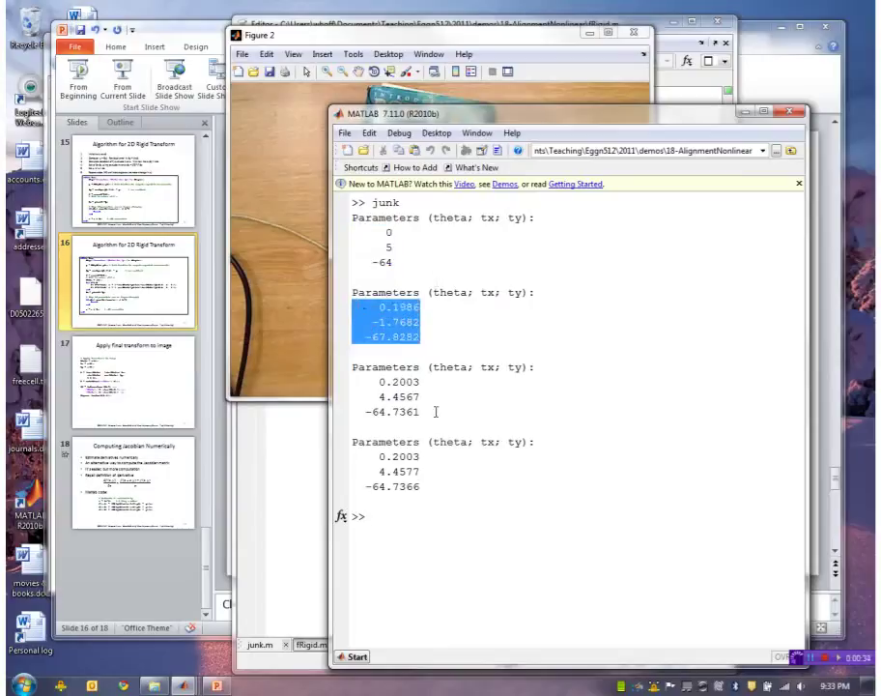
drag(435, 412, 366, 381)
drag(422, 488, 346, 457)
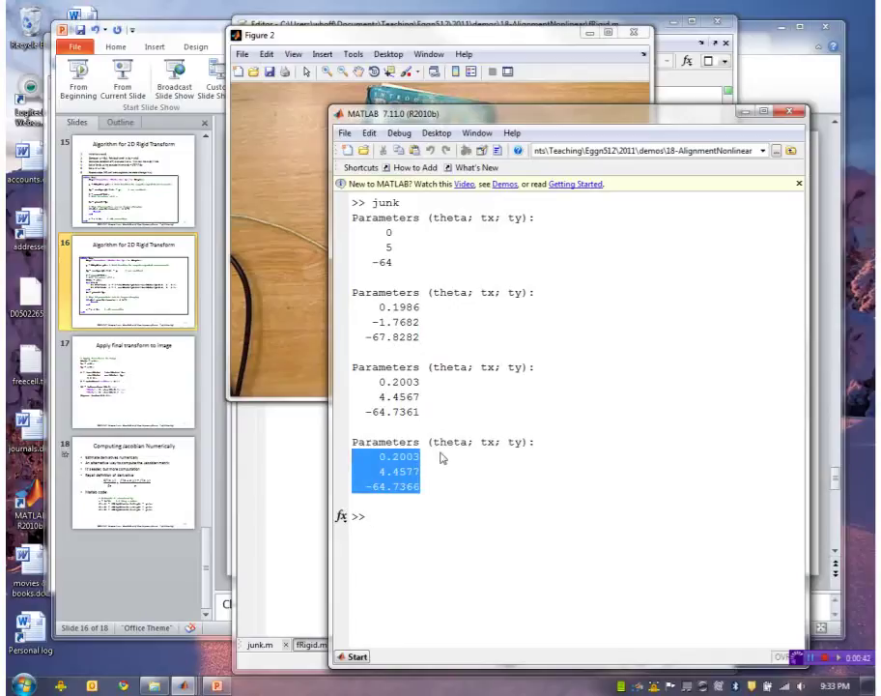
Step: Select all the code on PowerPoint slide 17, 'Apply final transform to image', then return to fRigid.m
key(alt+Tab)
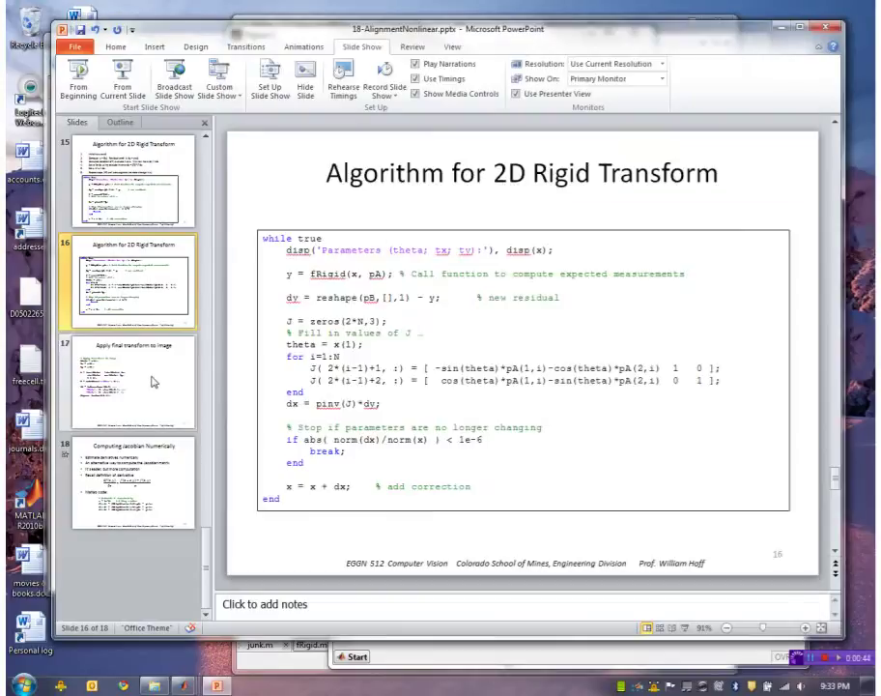
click(153, 382)
drag(418, 414, 238, 235)
key(ctrl+c)
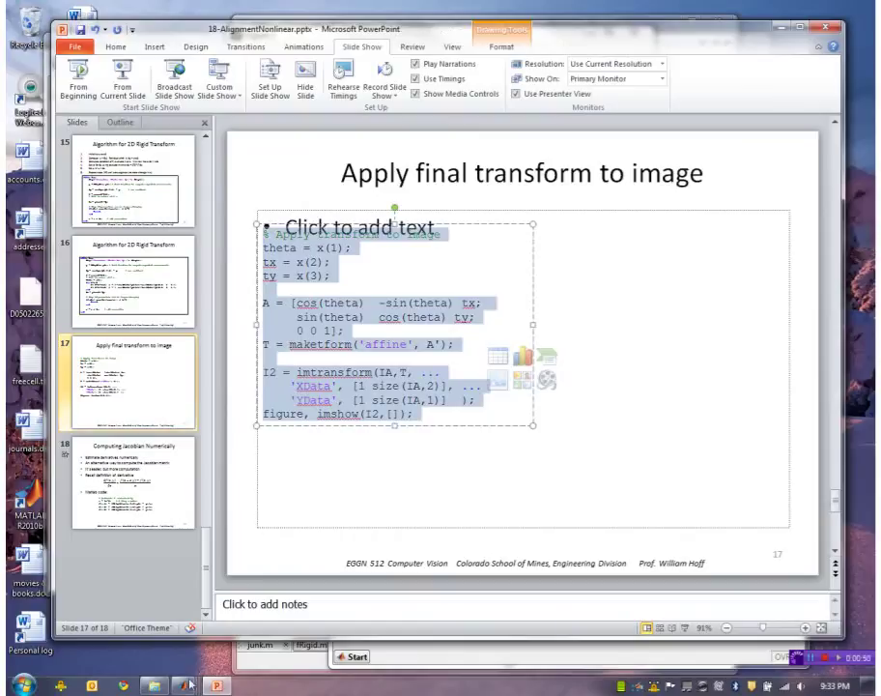
mouse_move(184, 685)
click(256, 619)
Step: Paste the slide's image-transform code into fRigid.m at line 20 and inspect imtransform and maketform
click(314, 490)
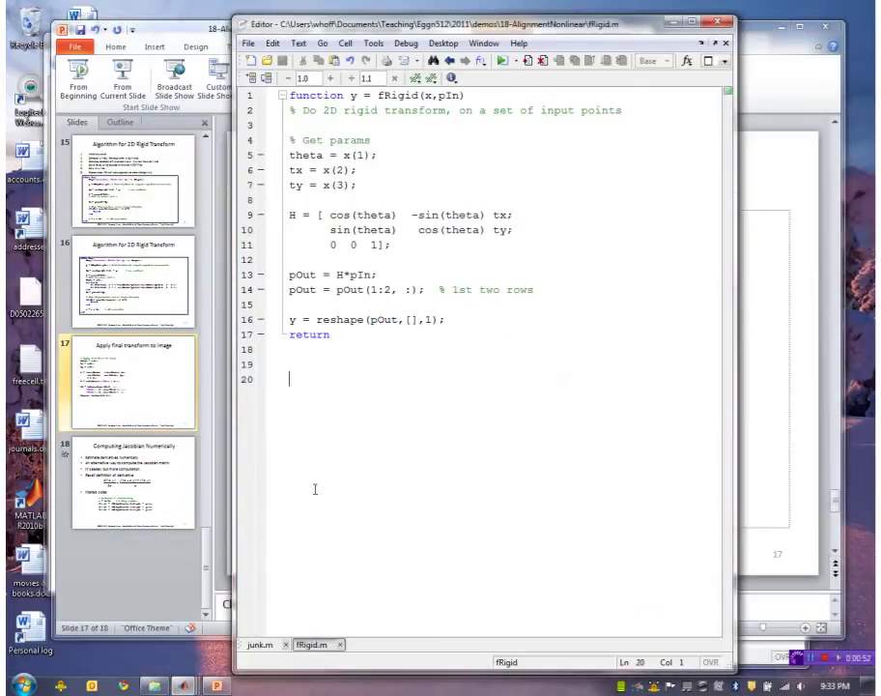
key(ctrl+v)
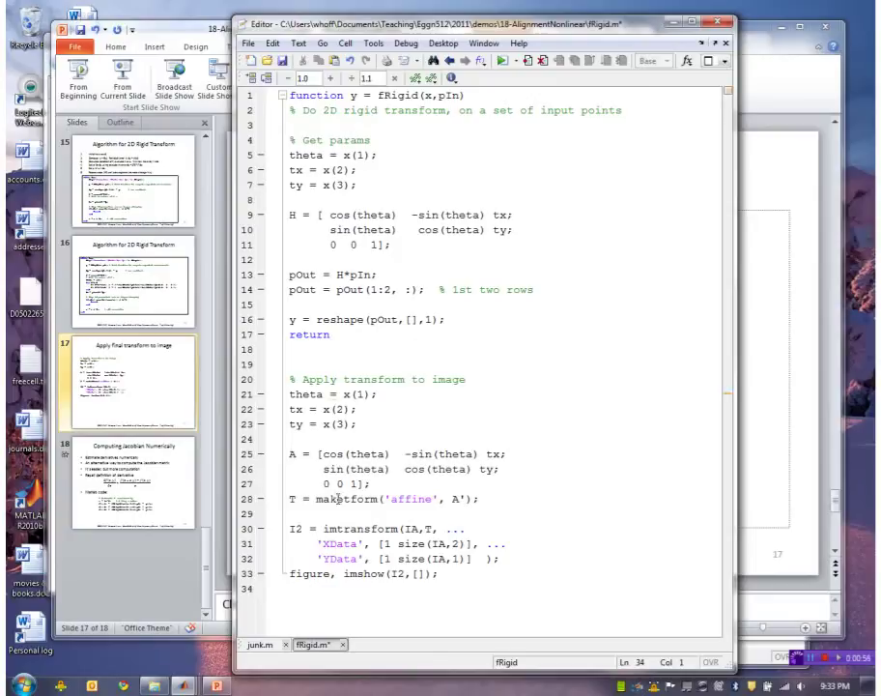
double_click(345, 529)
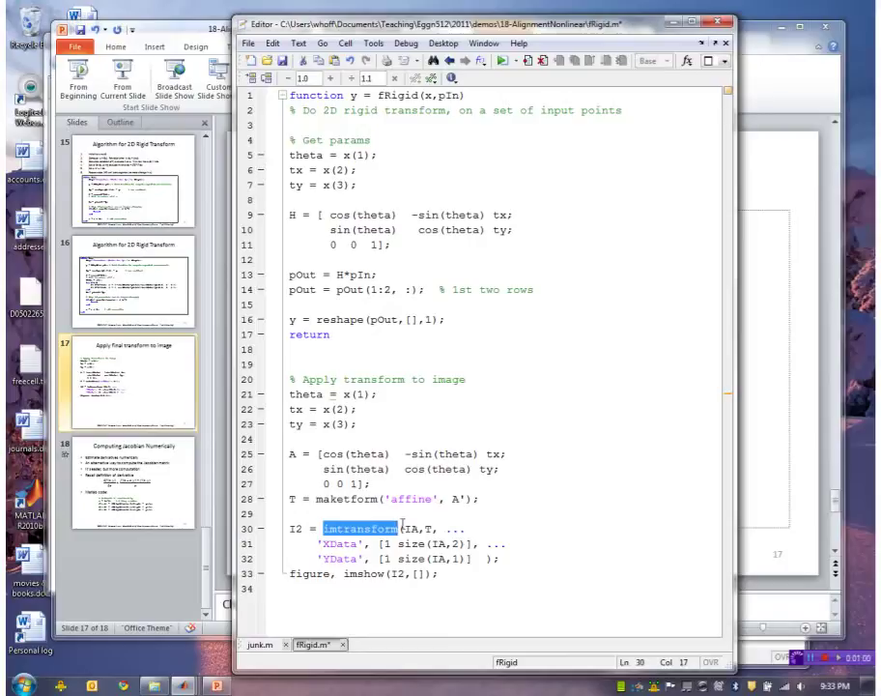
double_click(346, 500)
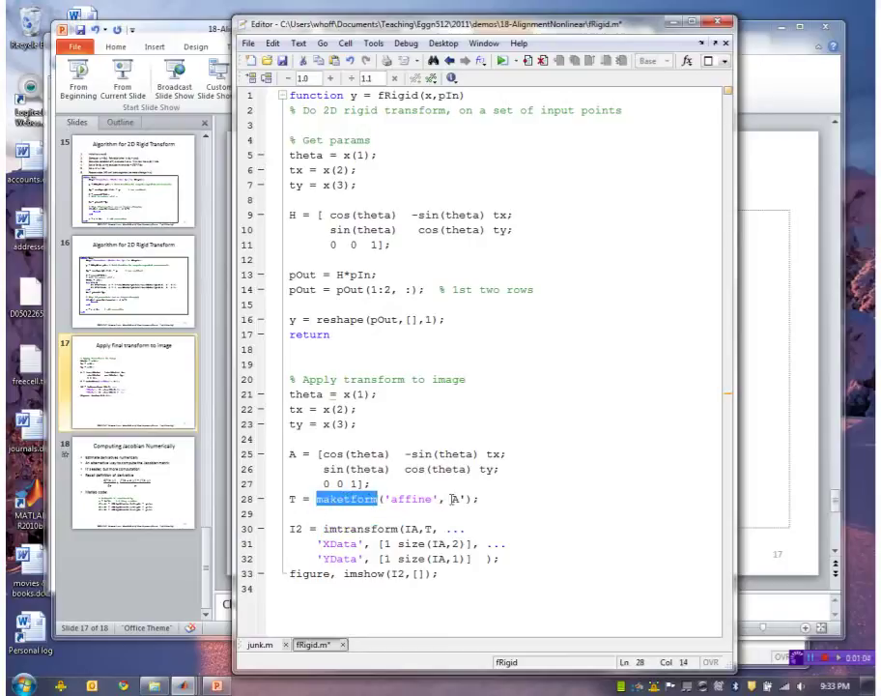
Step: Review the A matrix and the A' argument to maketform('affine', A'), then save fRigid.m
drag(370, 483, 282, 455)
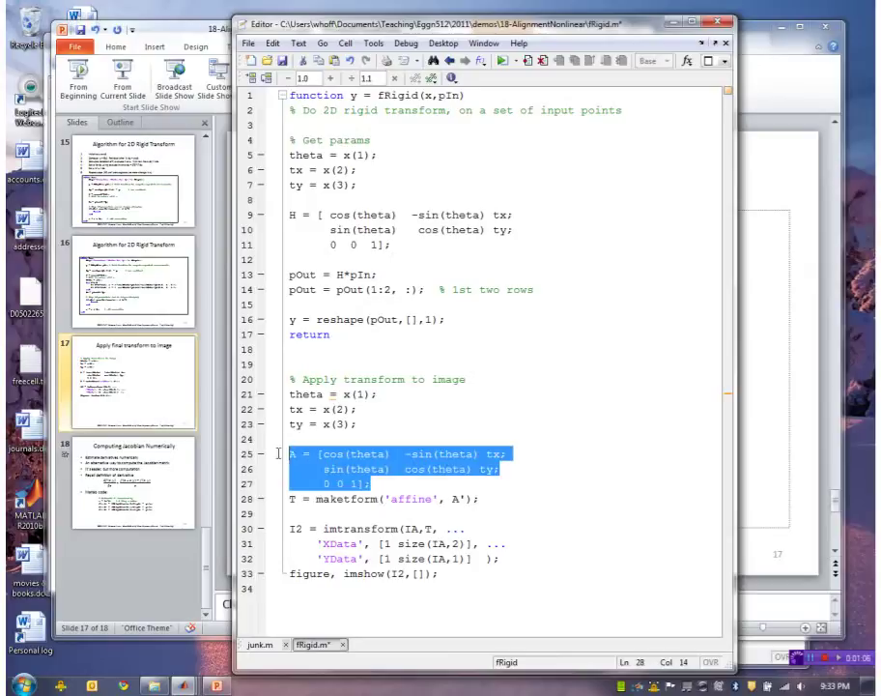
click(372, 483)
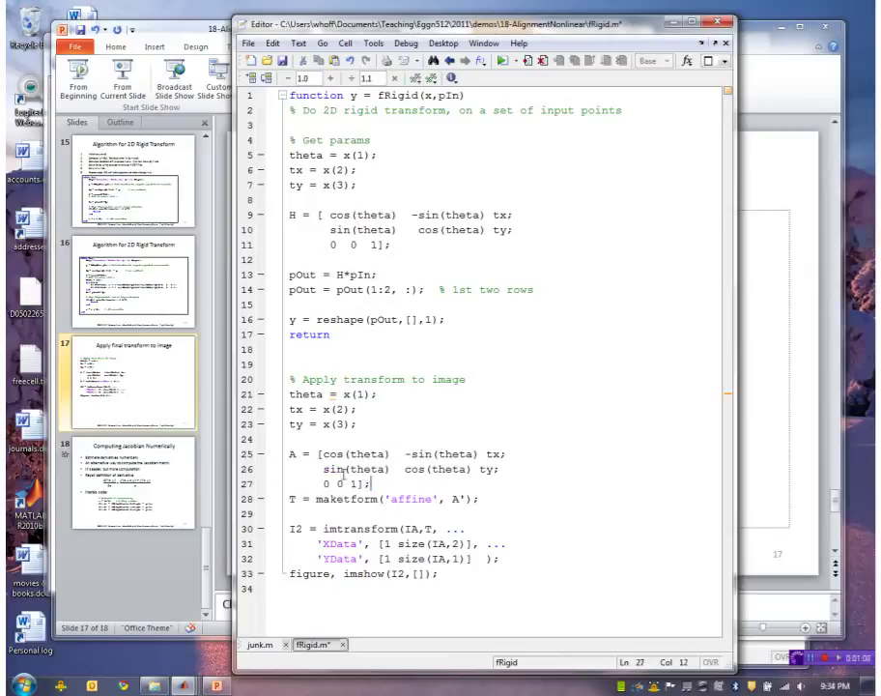
shift+click(290, 454)
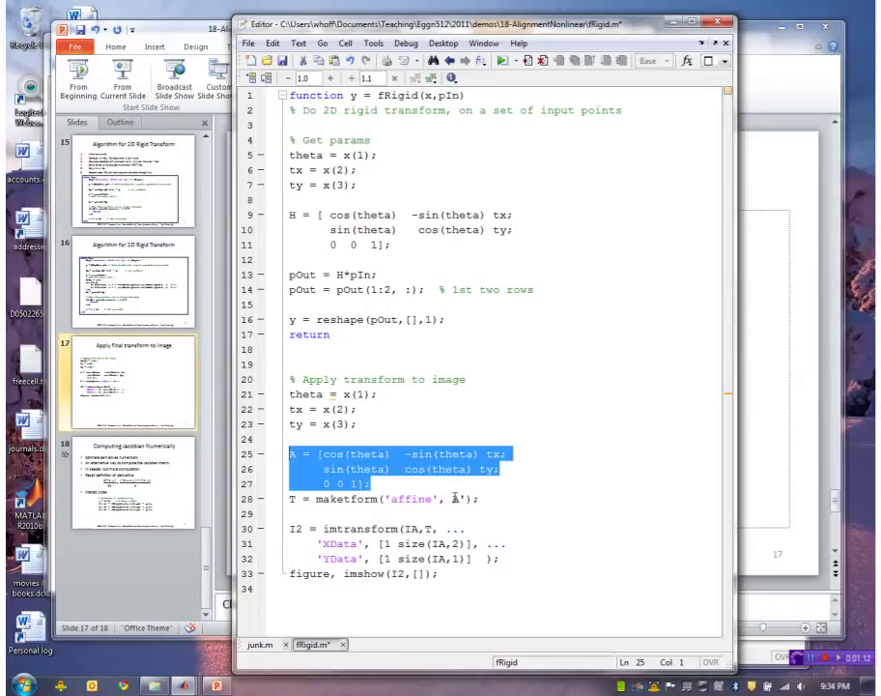
double_click(455, 499)
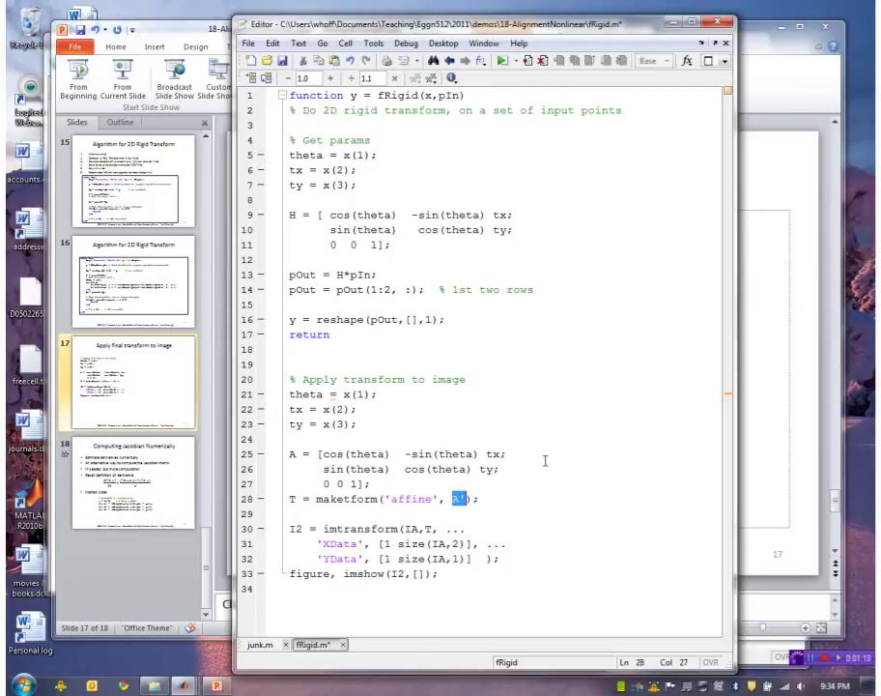
key(ctrl+s)
Step: Rerun the junk script in the Command Window
mouse_move(182, 685)
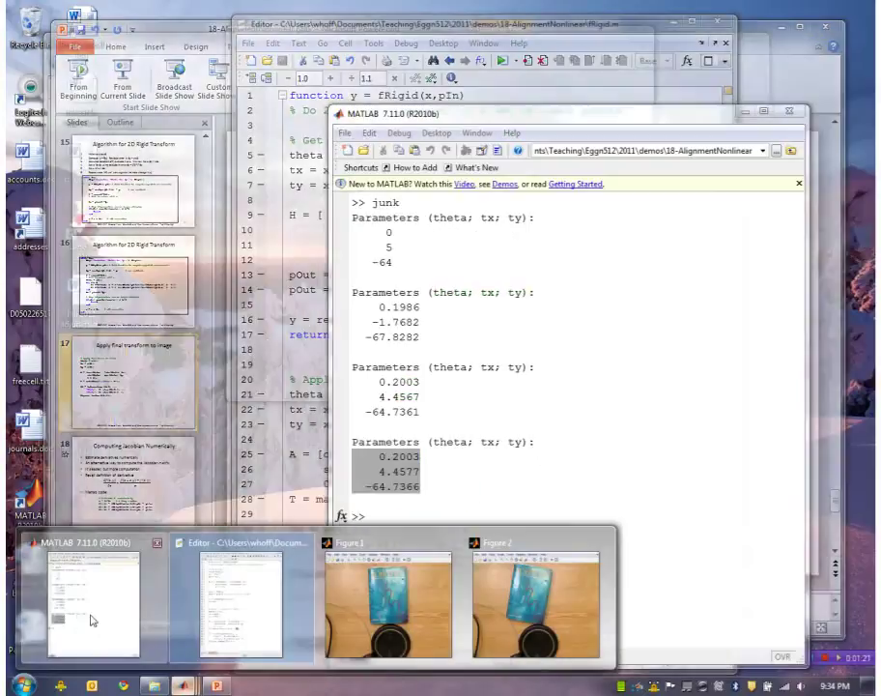
click(93, 620)
text(junk)
key(Return)
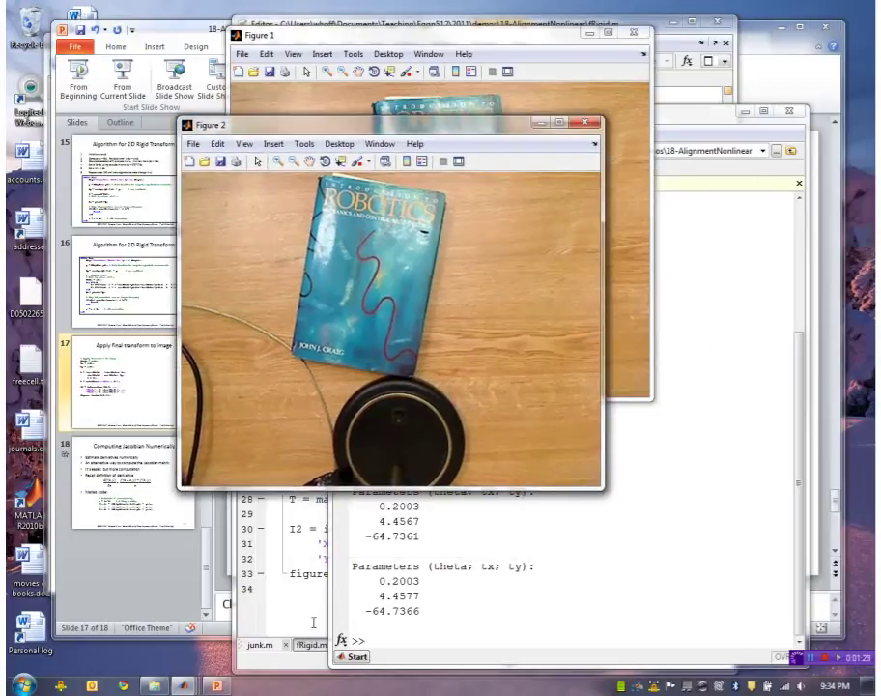
Step: Cut the Apply transform to image block out of fRigid.m and show junk.m
click(312, 614)
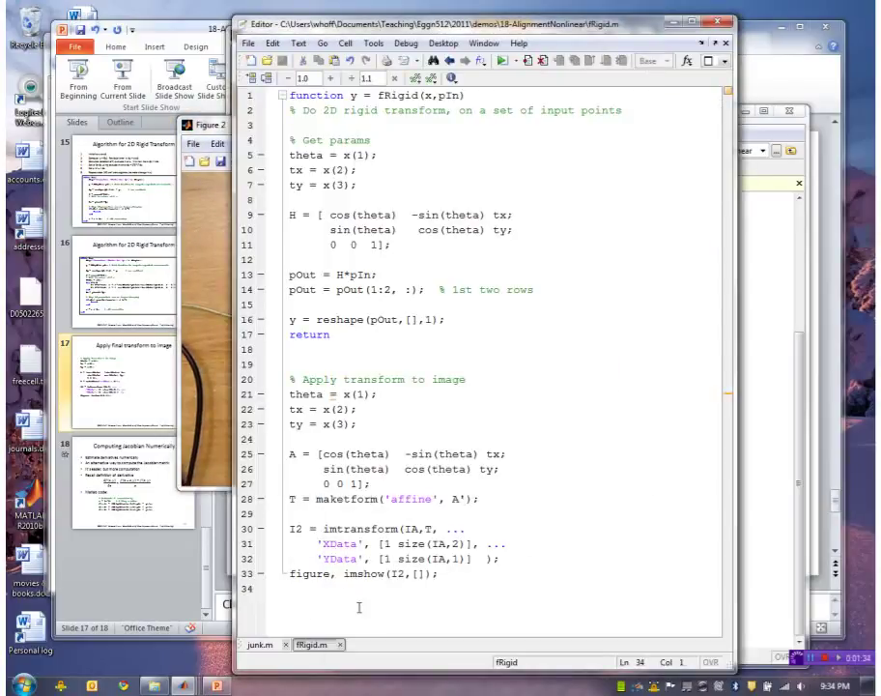
drag(329, 583, 241, 379)
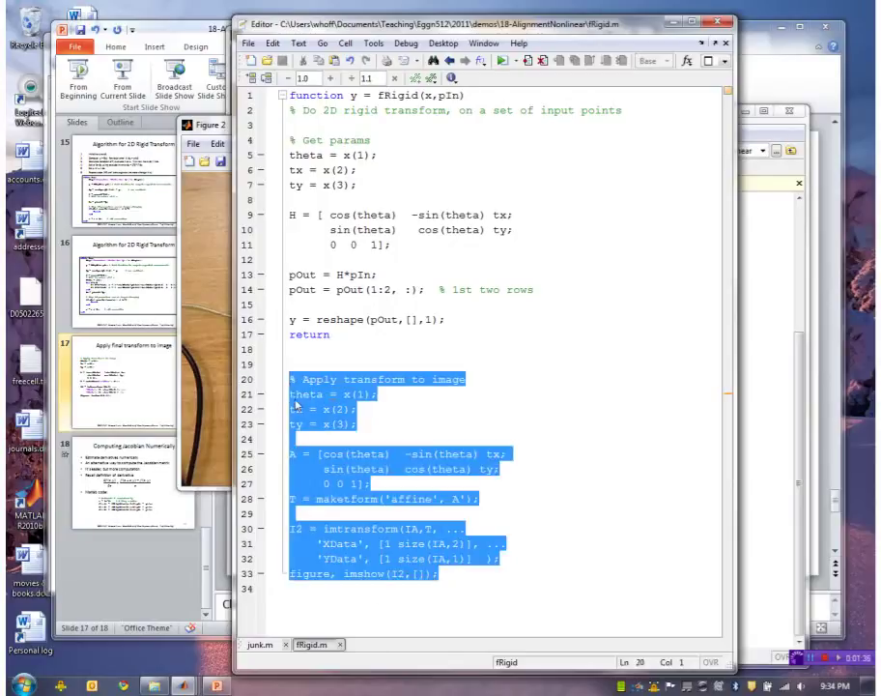
key(ctrl+x)
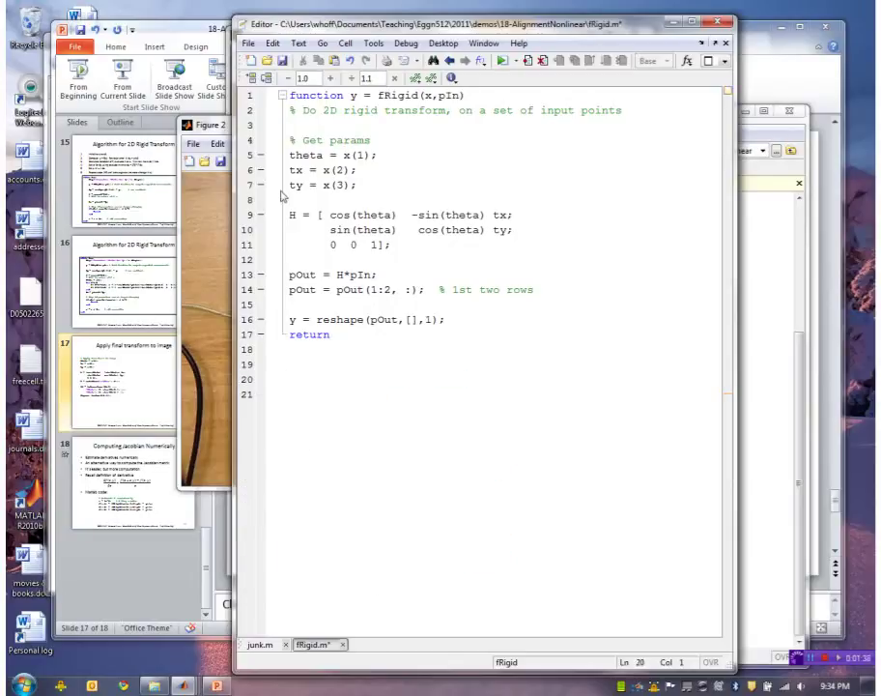
click(259, 643)
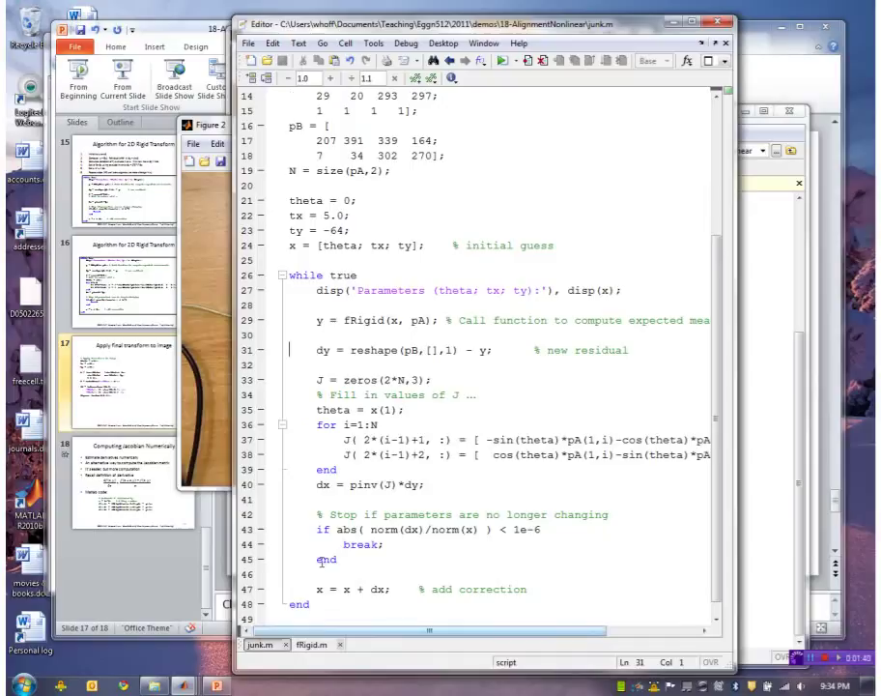
Step: Paste the apply-transform code at line 49 of junk.m, then save and run it
click(315, 614)
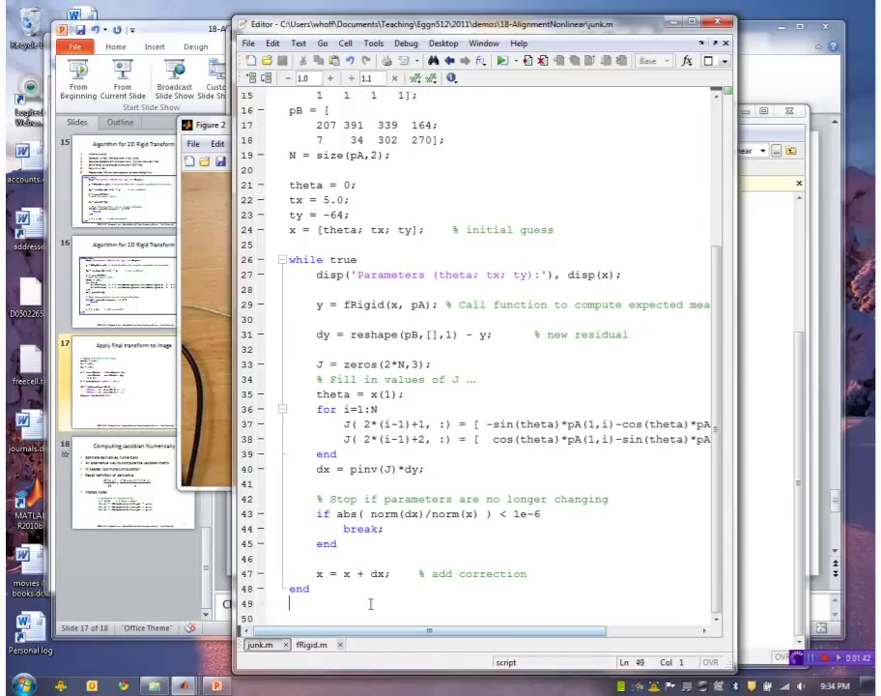
key(ctrl+v)
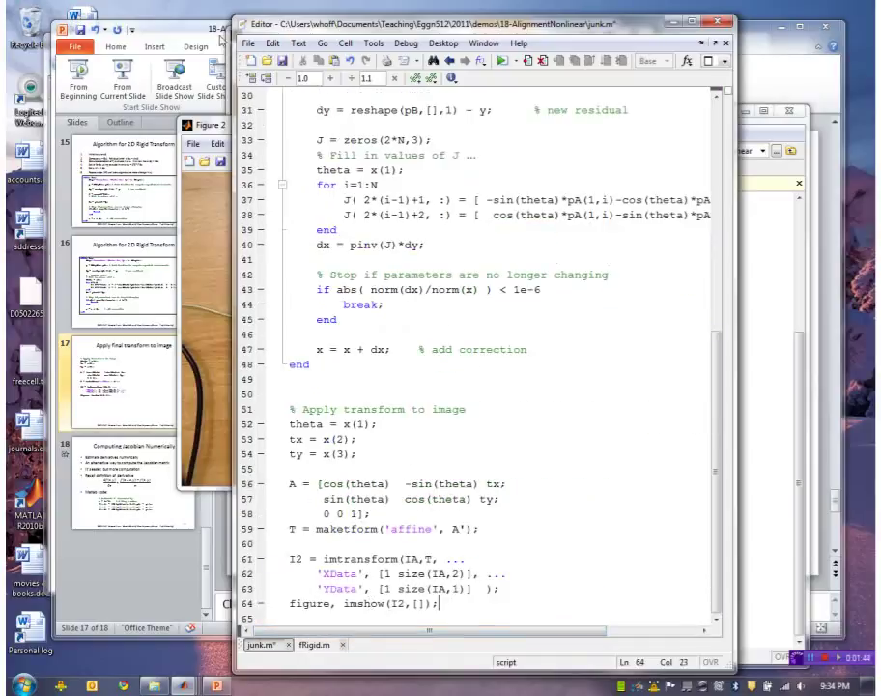
key(F5)
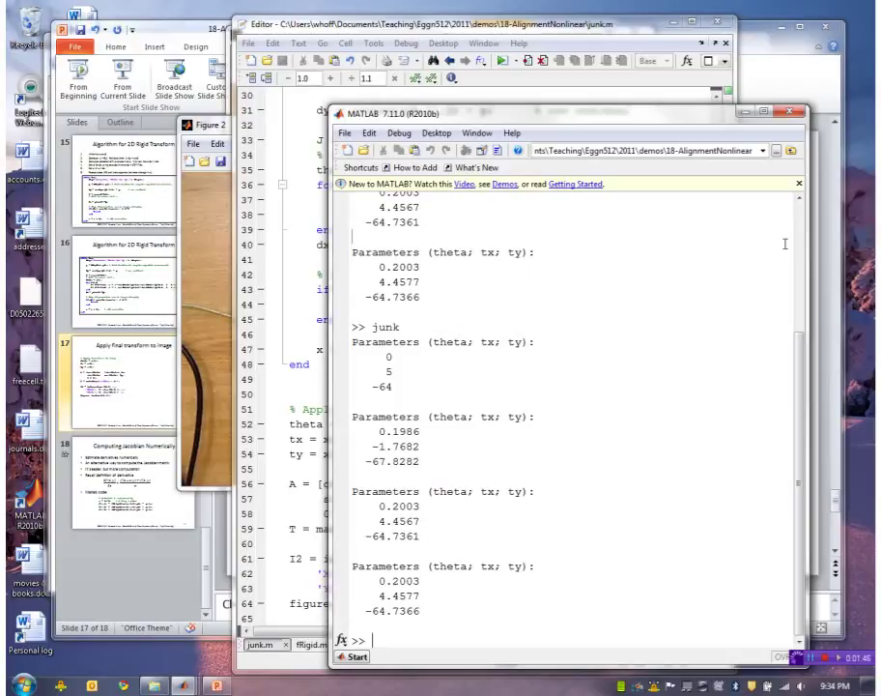
Step: Rerun junk and arrange Figures 1–3 side by side to compare the warped book image
key(Return)
key(Return)
key(Return)
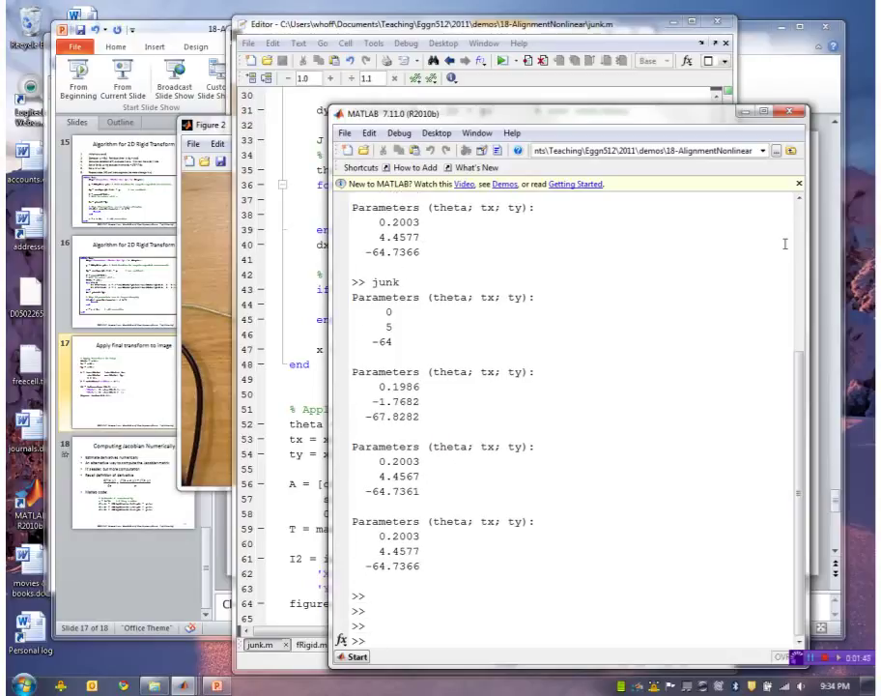
text(junk)
key(Return)
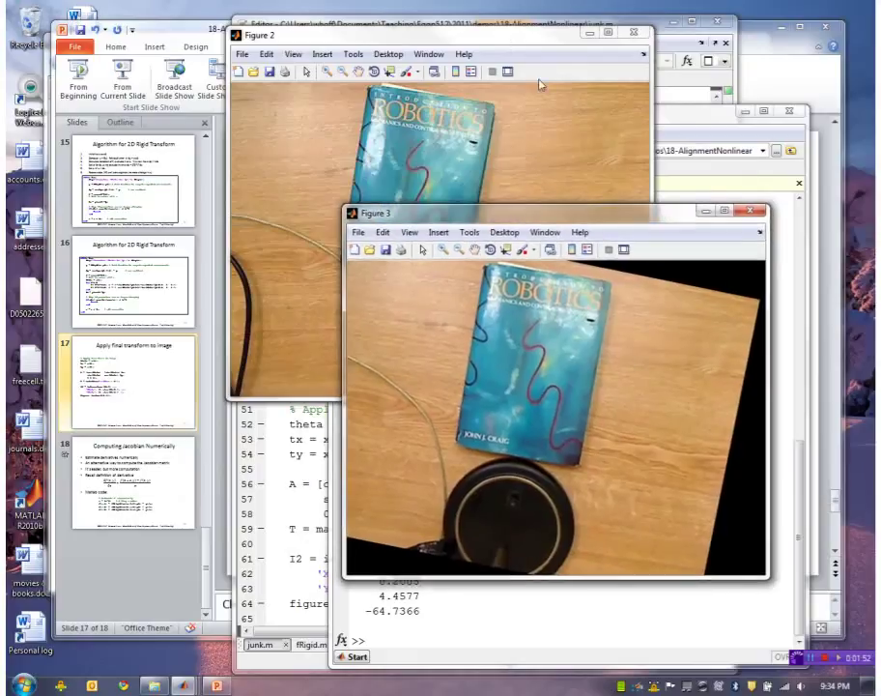
drag(367, 31, 218, 256)
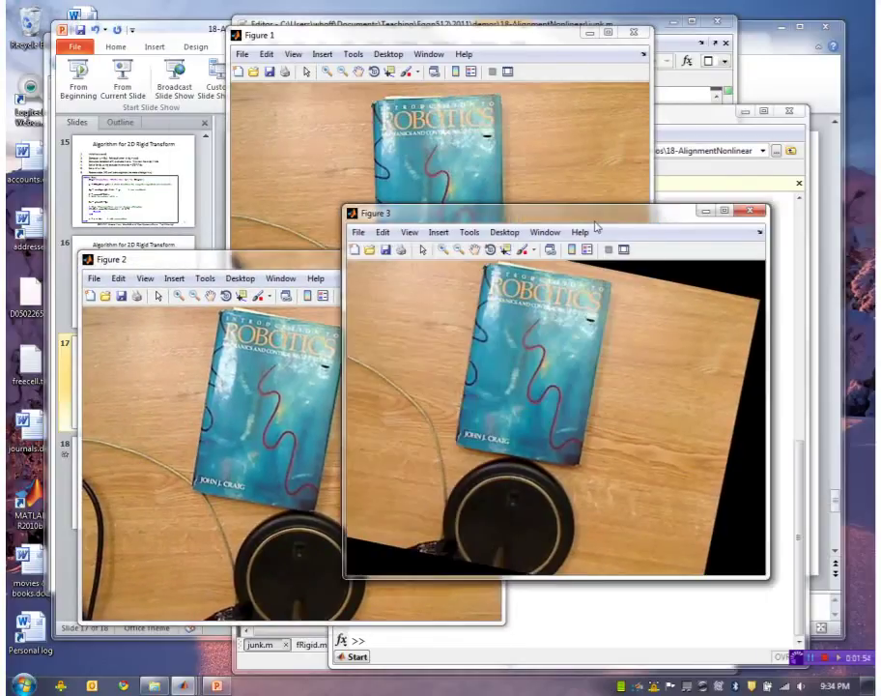
drag(595, 223, 659, 269)
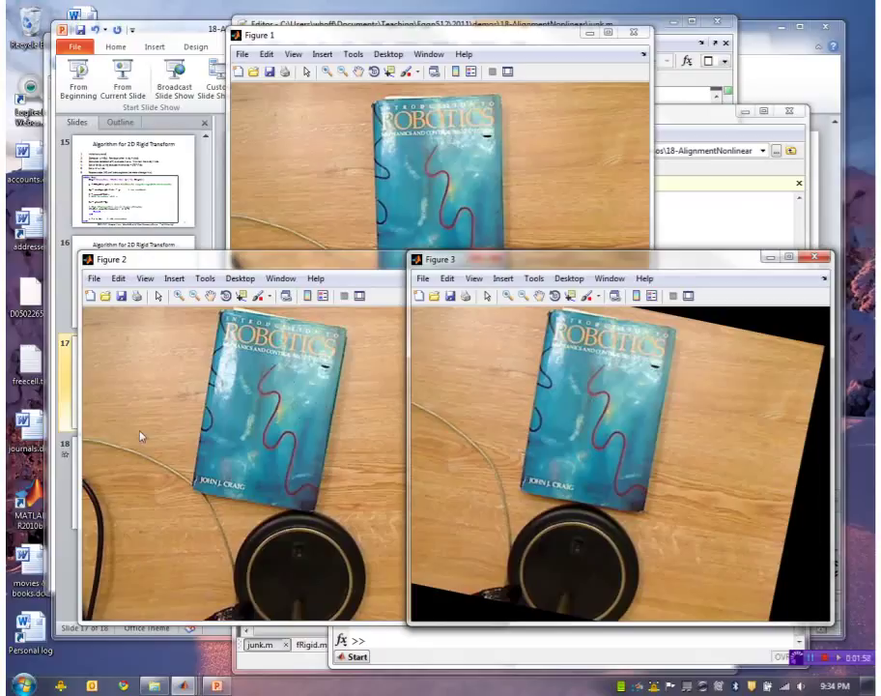
click(114, 31)
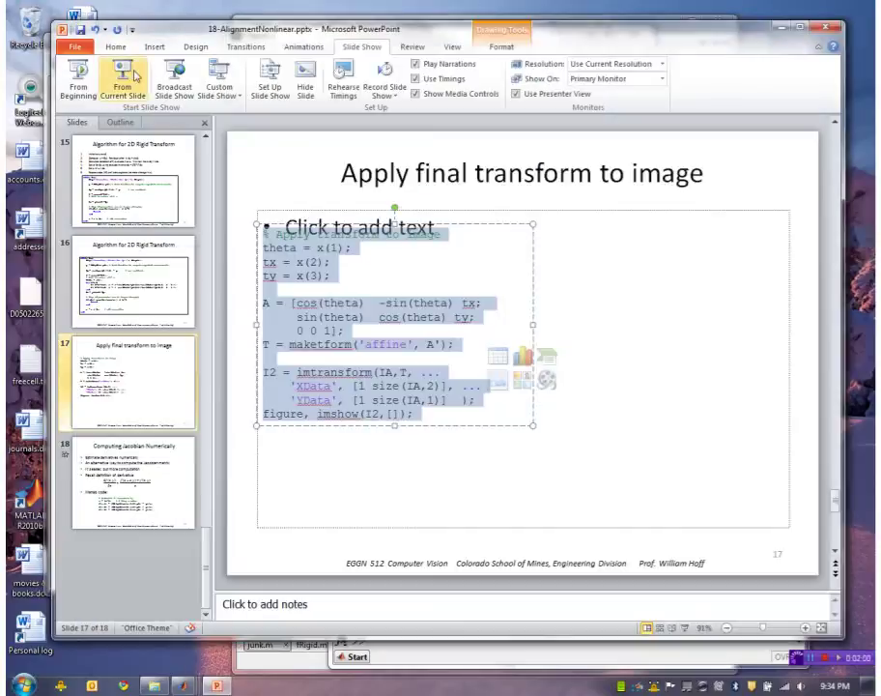
Step: Present from slide 17 to reveal slide 18, 'Computing Jacobian Numerically', and its bullets
click(124, 76)
click(447, 300)
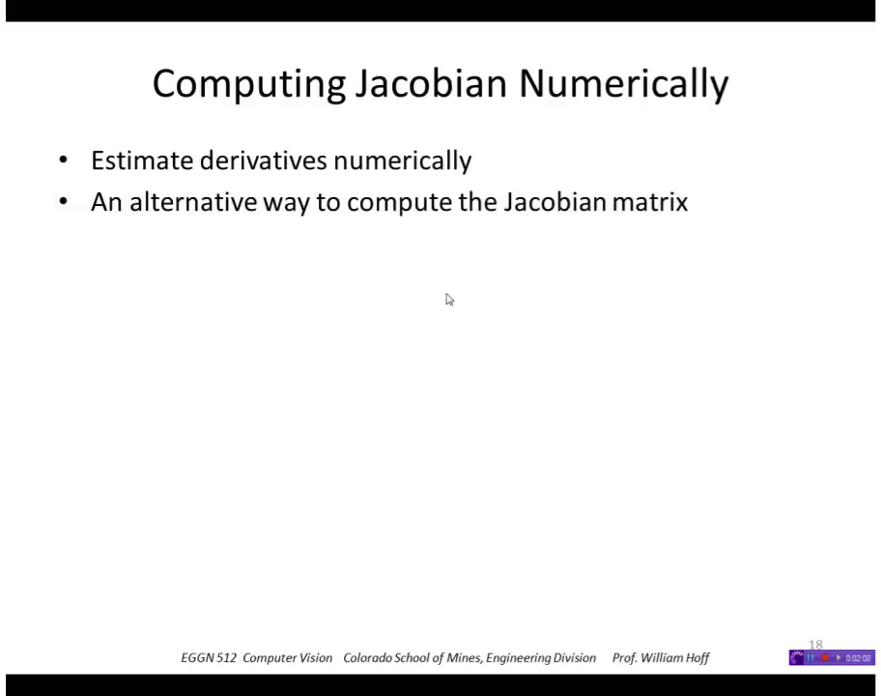
click(448, 300)
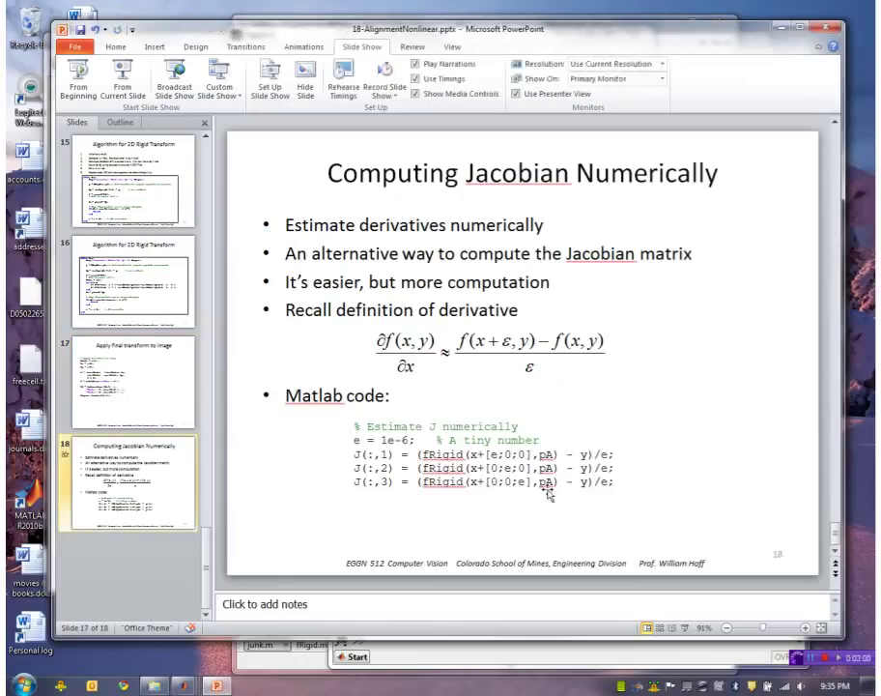
Step: Select and copy the five lines of Matlab code on slide 18
drag(616, 483, 328, 426)
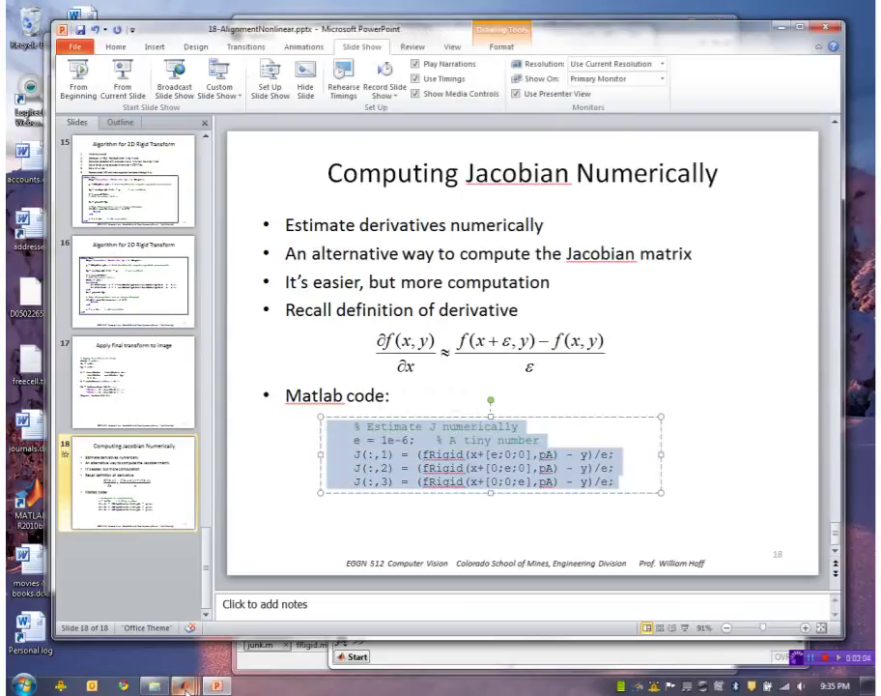
mouse_move(184, 687)
click(224, 580)
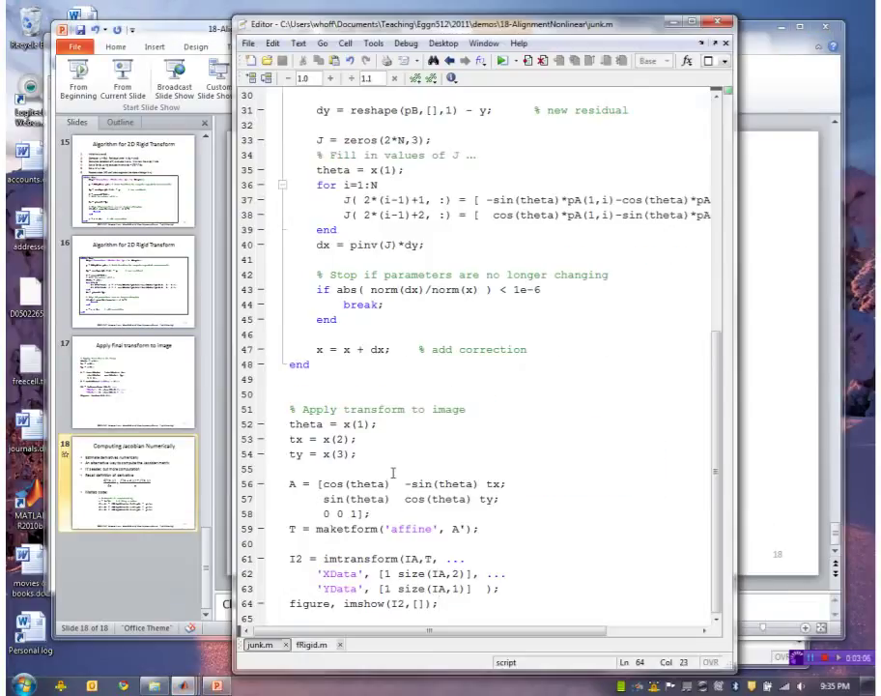
Step: Comment out the analytic loop that fills J on lines 36–39 of junk.m
scroll(392, 472, up, 5)
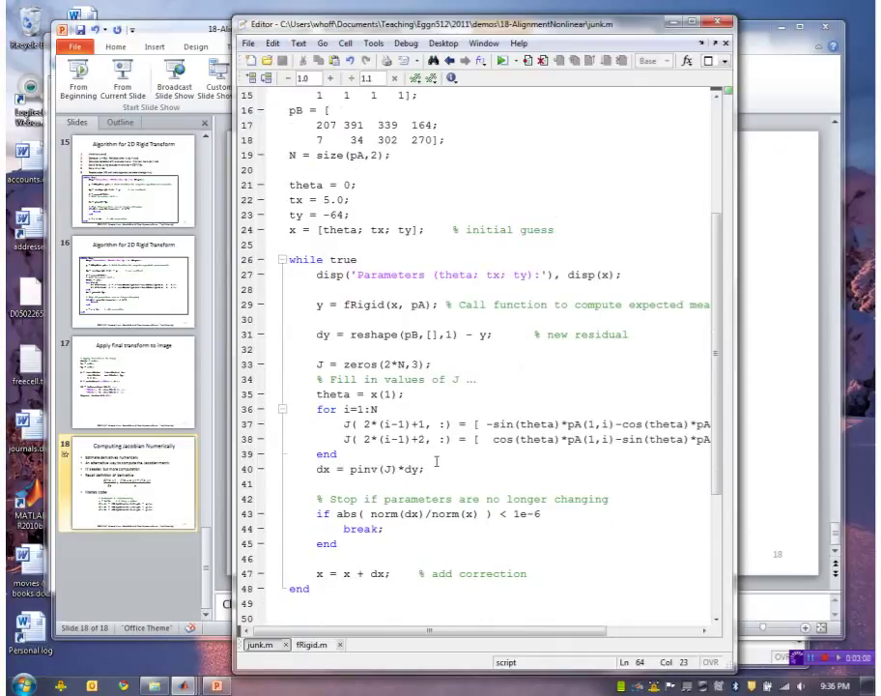
drag(389, 453, 290, 410)
click(346, 454)
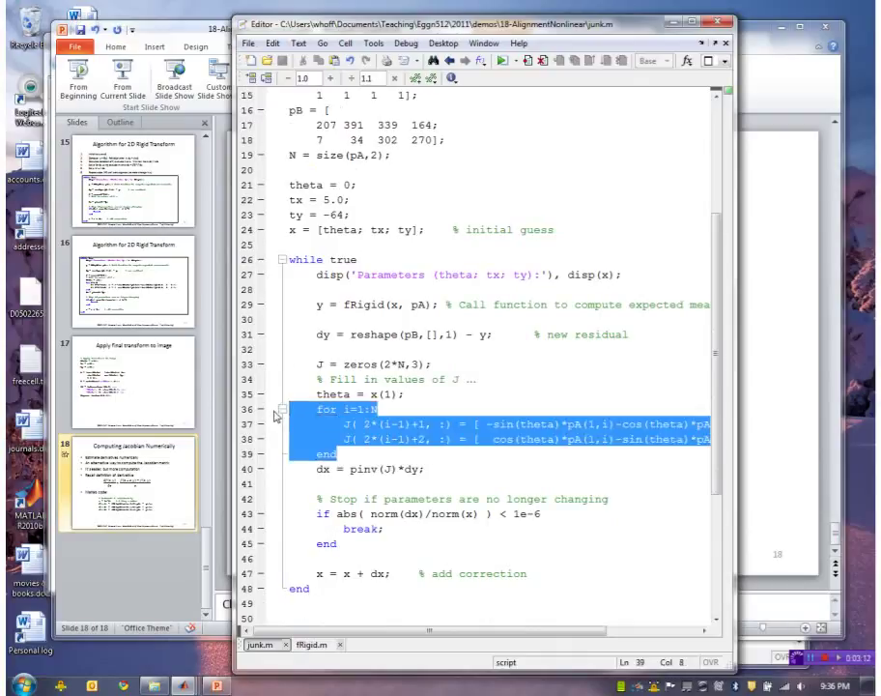
right_click(350, 418)
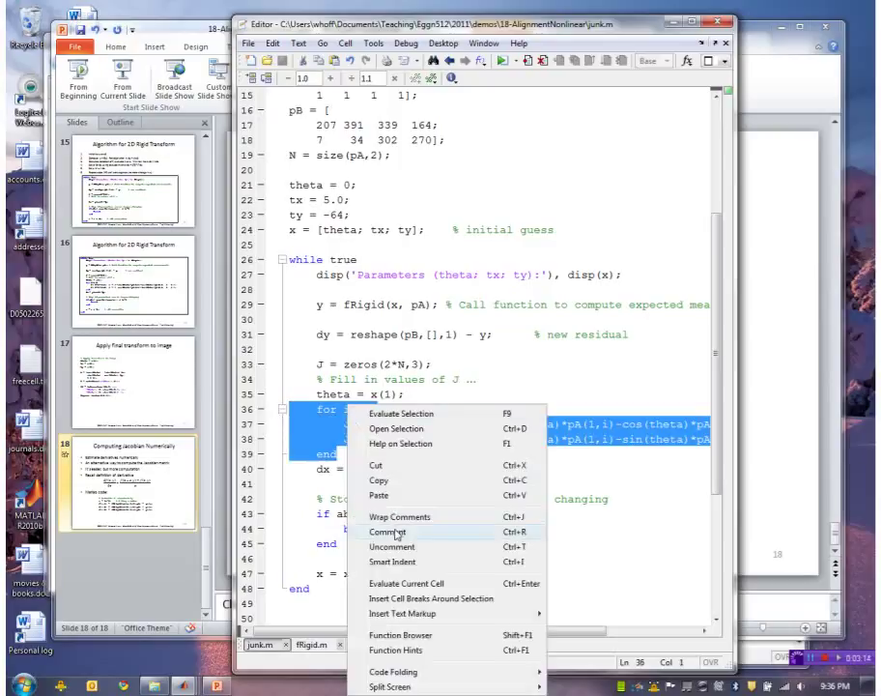
click(396, 506)
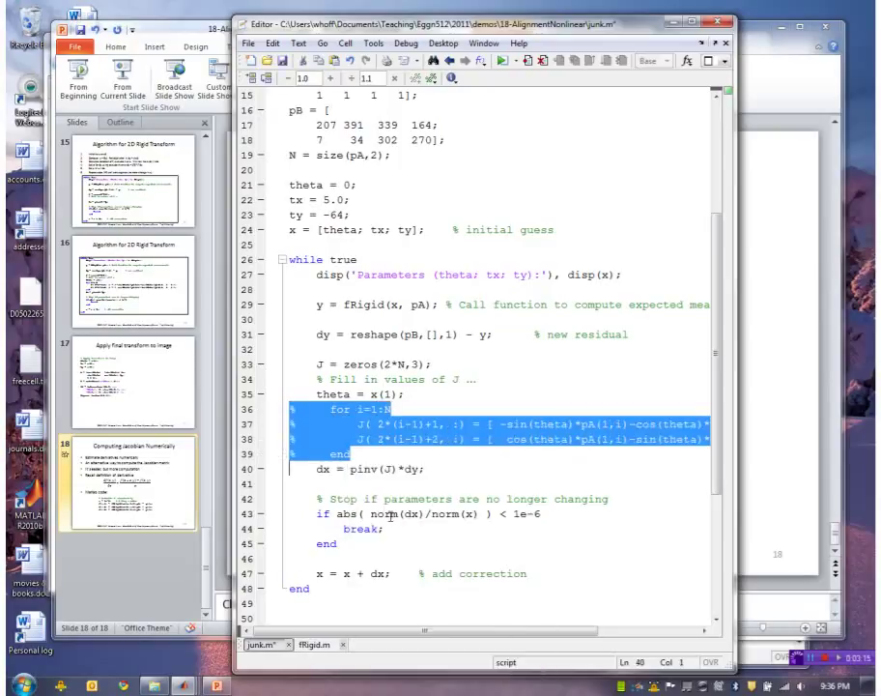
Step: Insert the numerical Jacobian code with e = 1e-6 at line 40, plus a blank line
click(293, 467)
key(ctrl+v)
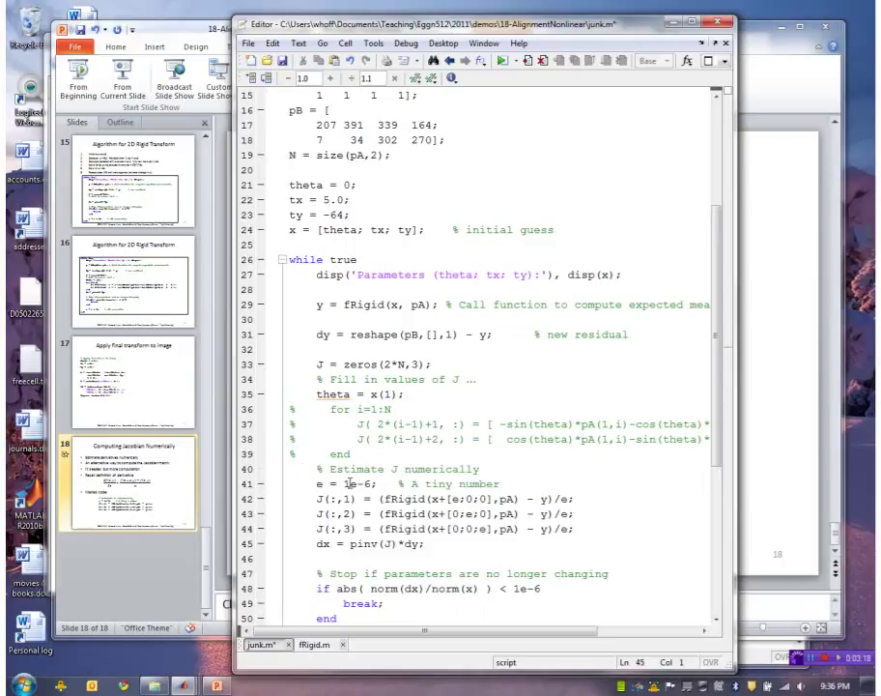
click(491, 450)
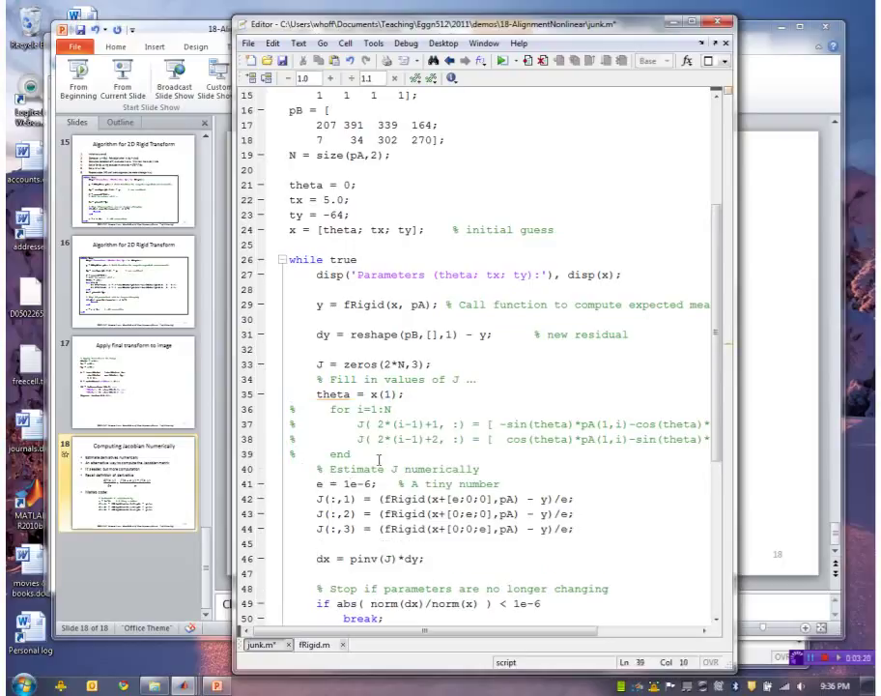
key(Return)
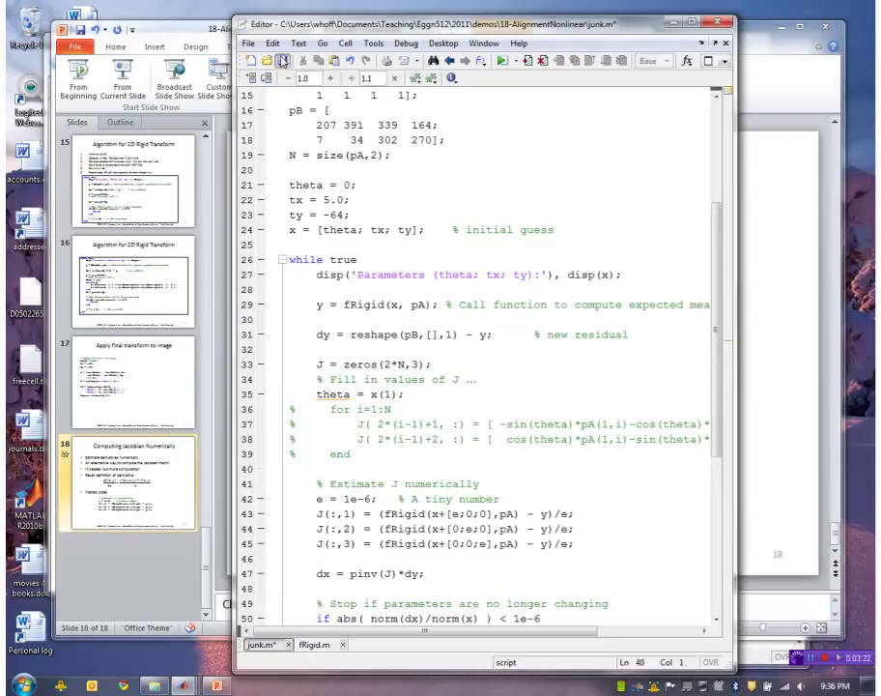
mouse_move(184, 682)
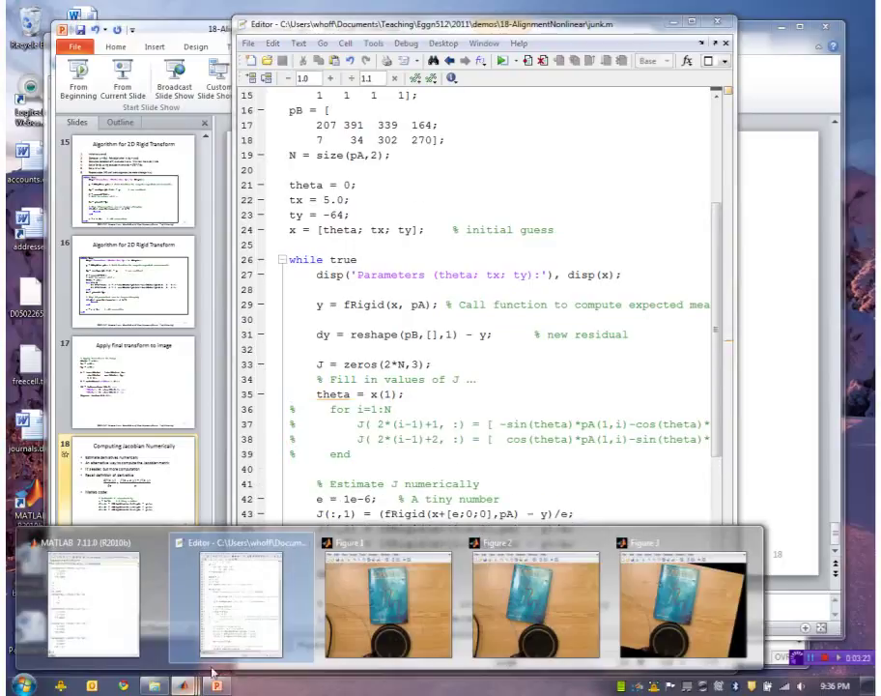
click(93, 603)
Step: Rerun junk with the numerical Jacobian and confirm final values 0.2003, 4.4577, -64.7366
key(Return)
key(Return)
key(Return)
text(junk)
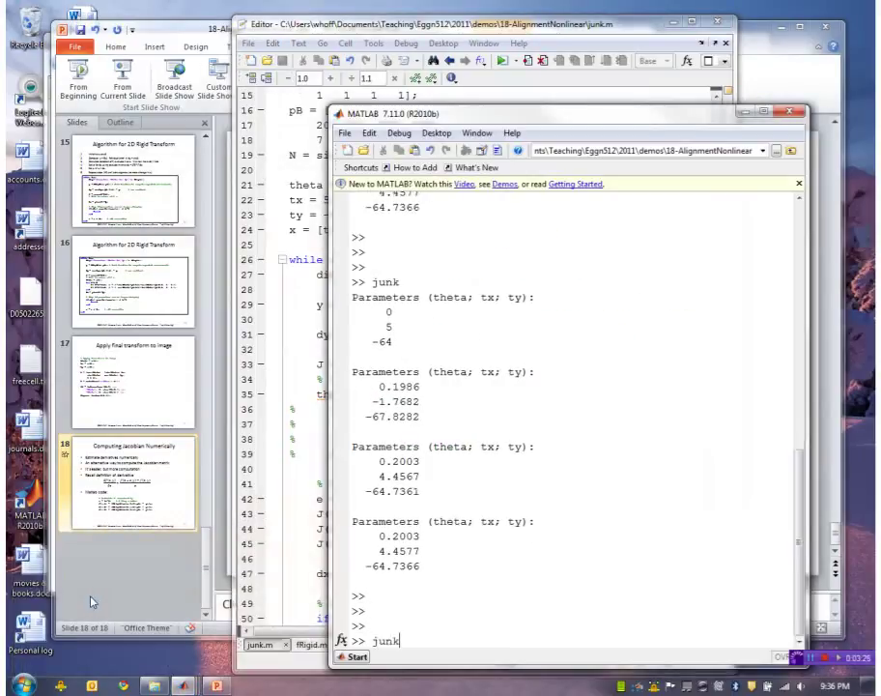
key(Return)
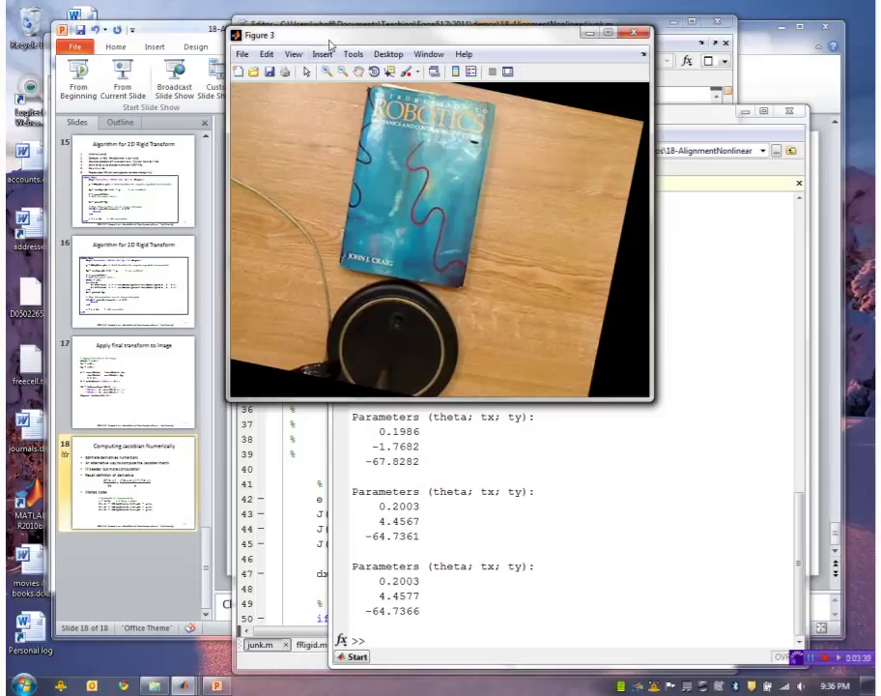
drag(370, 39, 261, 135)
click(587, 474)
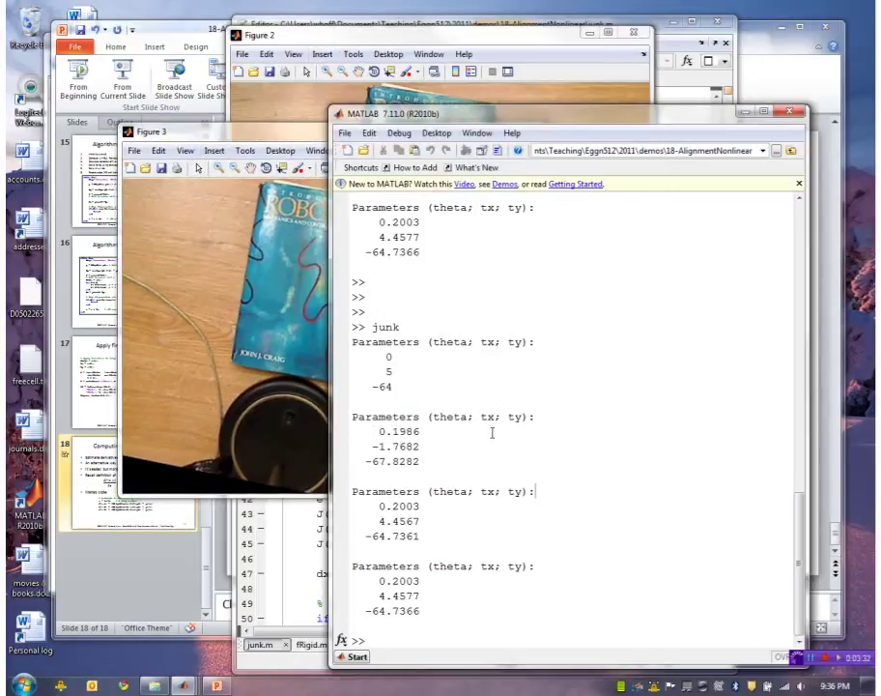
drag(421, 253, 369, 220)
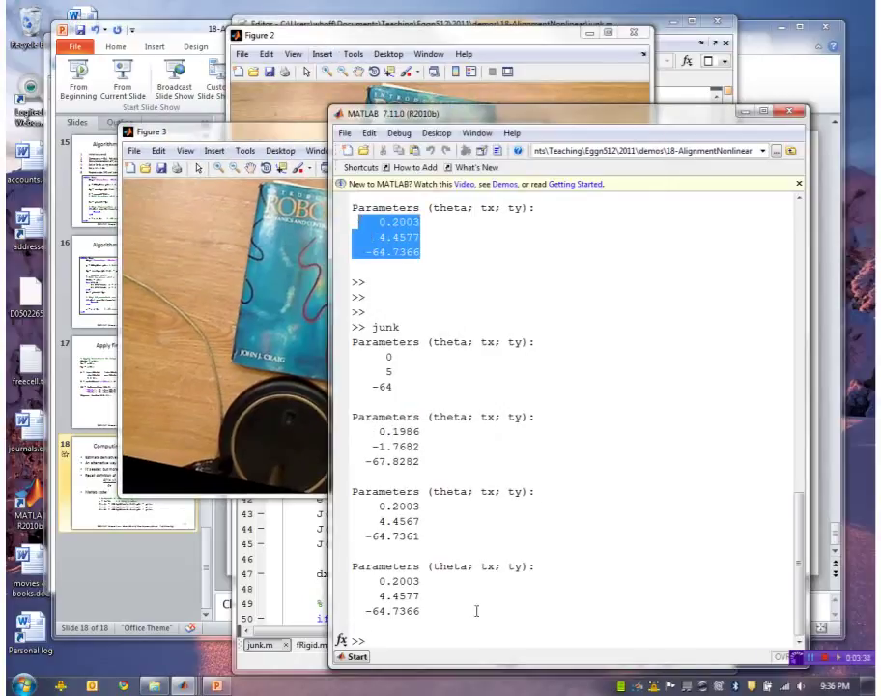